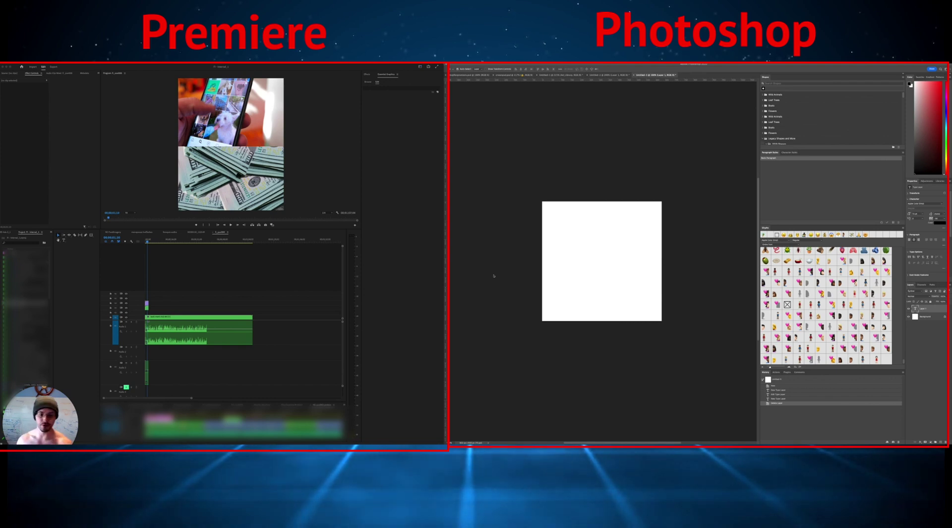
- Start a new text layer near the canvas's upper edge, clear its placeholder text and set the font to Apple Color Emoji
left_click(572, 184)
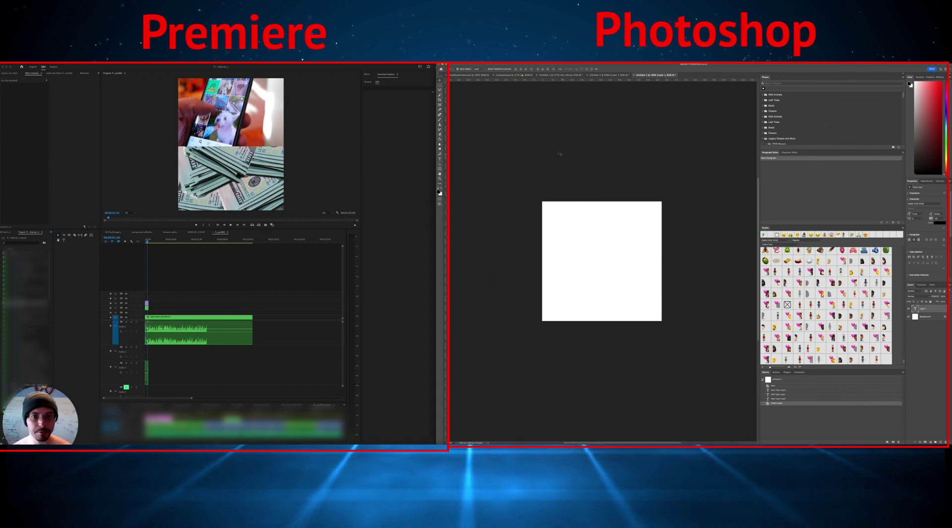
key("t")
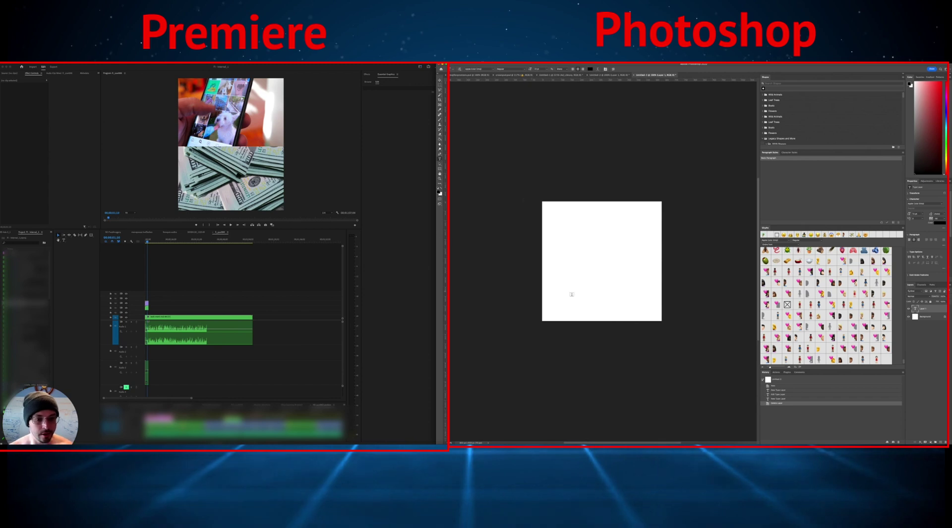
left_click(574, 227)
left_click(489, 69)
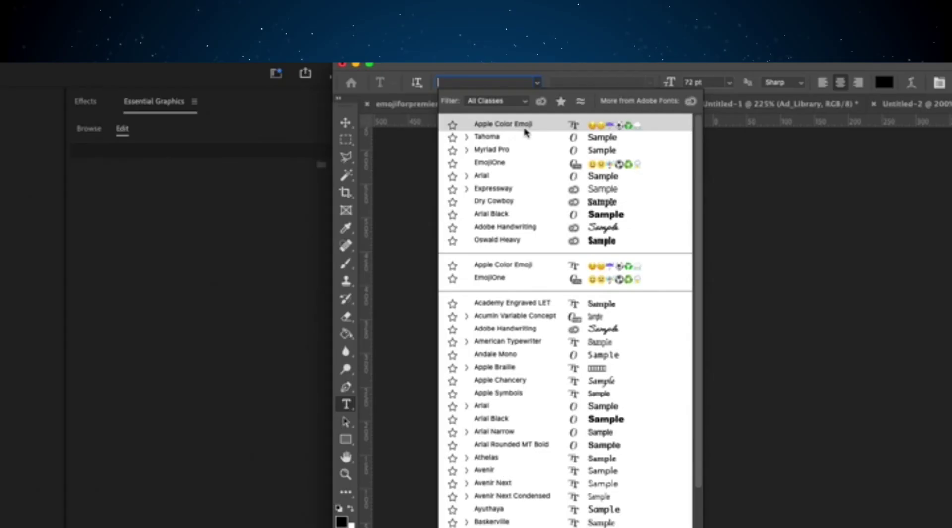
left_click(527, 130)
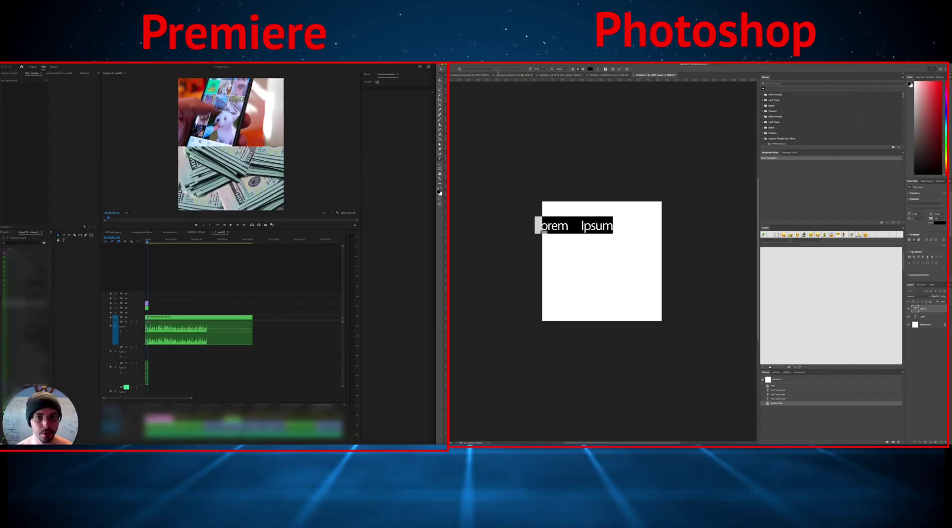
left_click(494, 70)
left_click(485, 81)
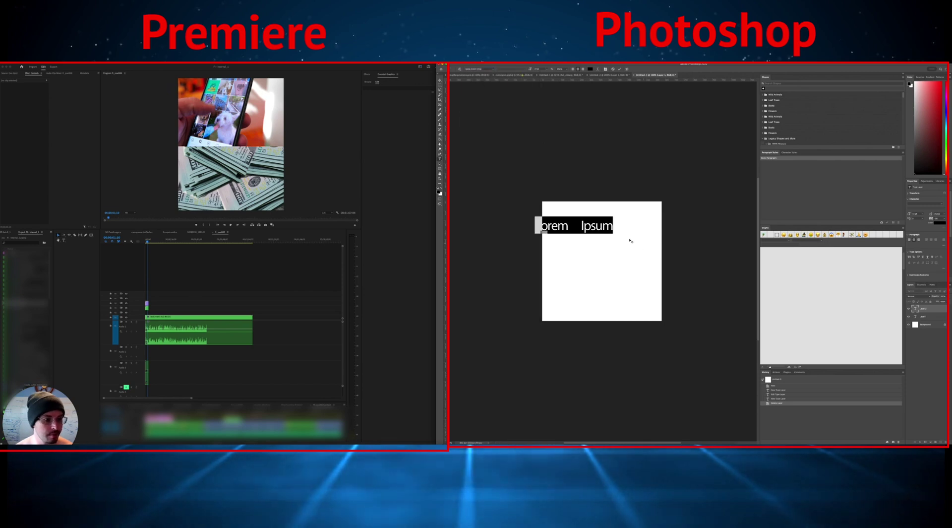
key("BackSpace")
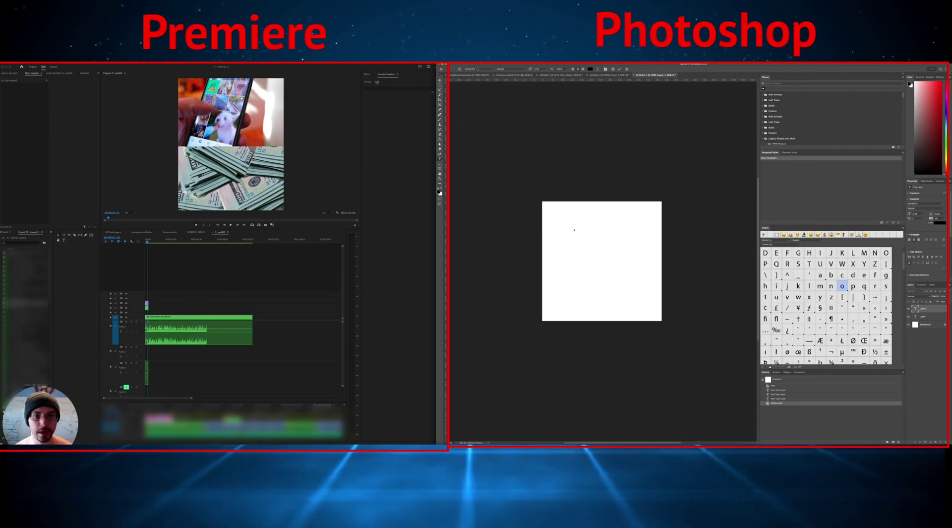
left_click(494, 70)
left_click(483, 81)
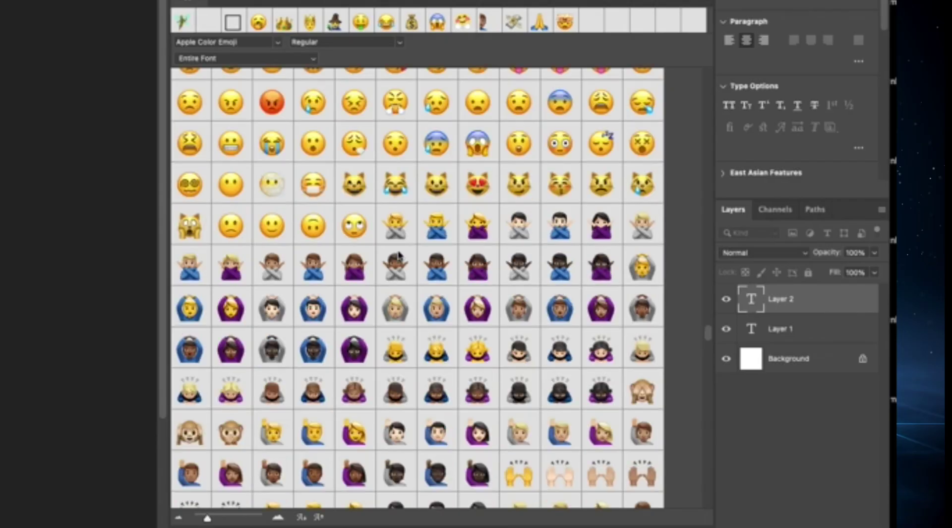
- Browse the Apple Color Emoji glyphs and check the sorting options available for them
scroll(821, 278, "up", 10)
scroll(439, 280, "down", 20)
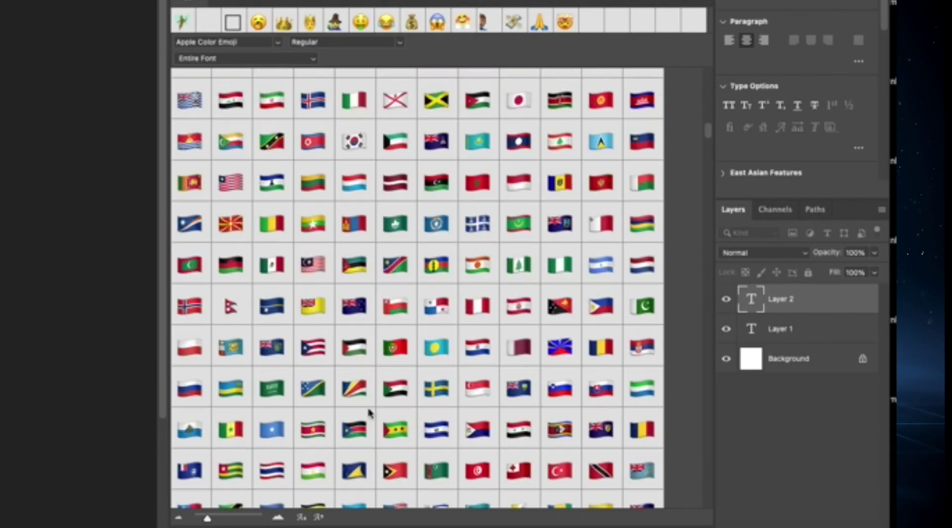
scroll(529, 201, "down", 10)
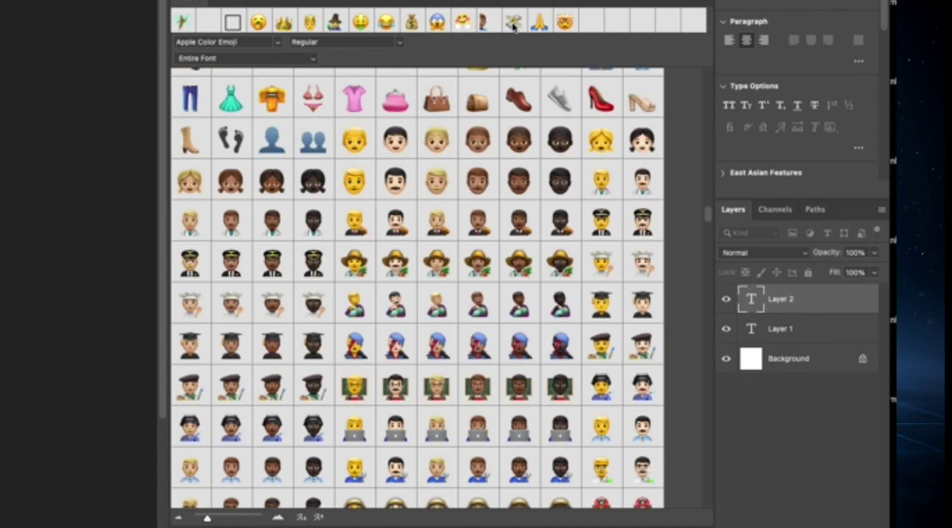
left_click(699, 2)
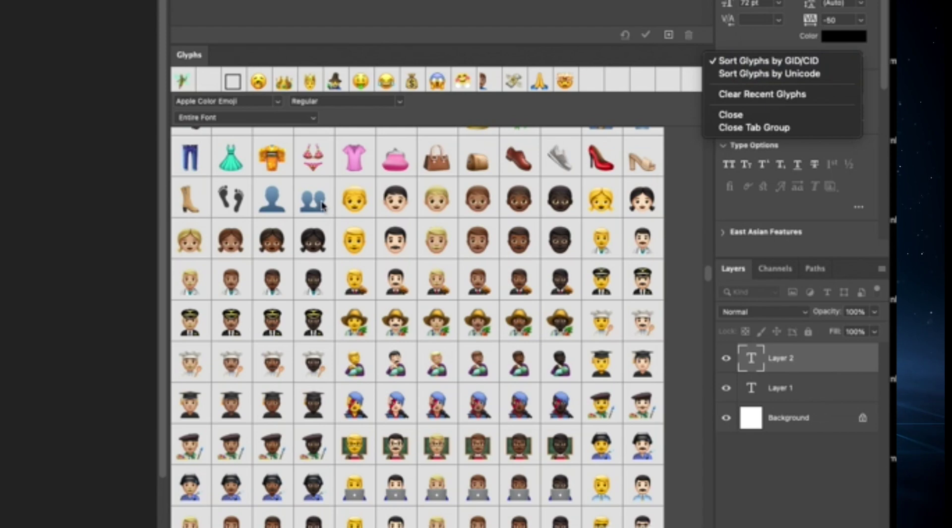
left_click(350, 180)
scroll(550, 280, "down", 15)
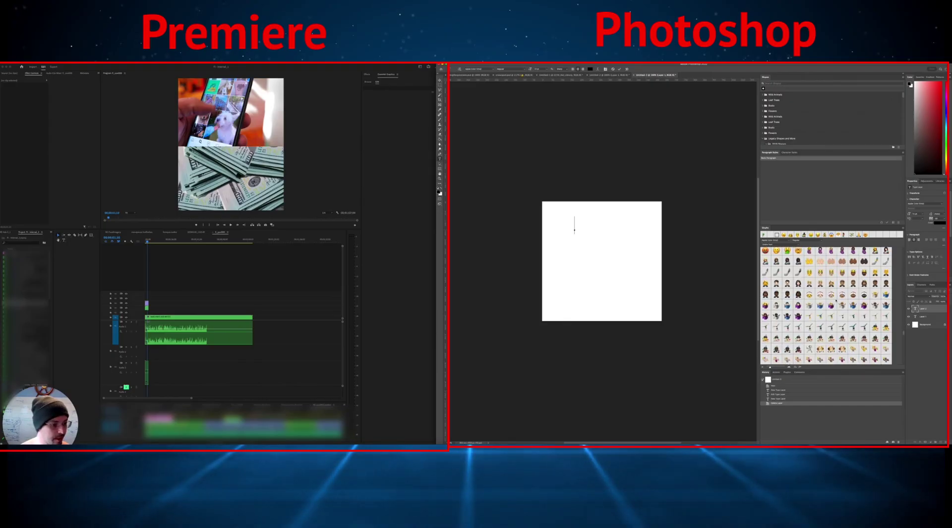
scroll(836, 300, "down", 10)
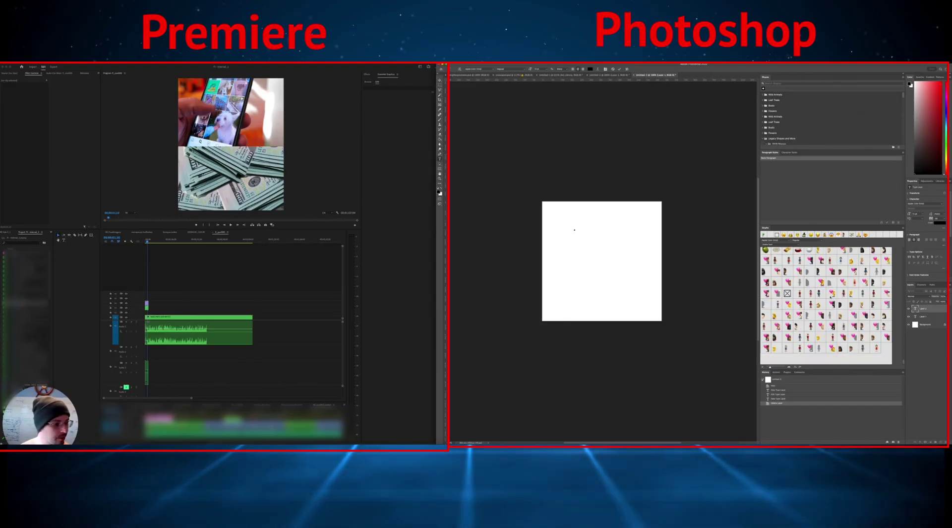
scroll(805, 292, "down", 10)
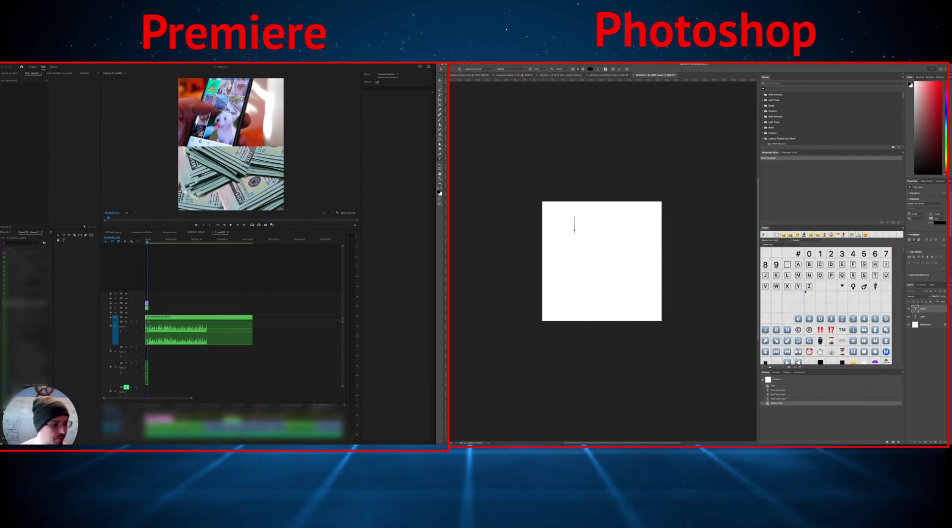
scroll(805, 291, "down", 10)
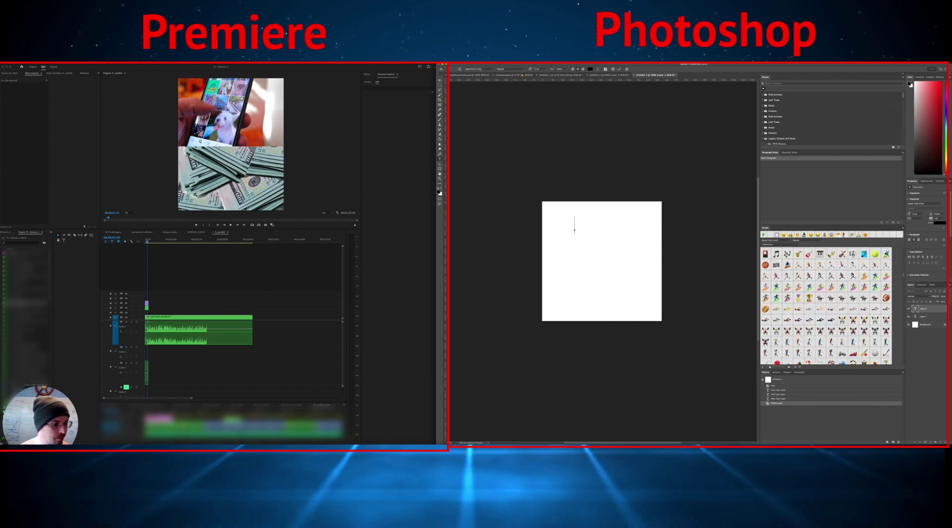
scroll(805, 291, "down", 10)
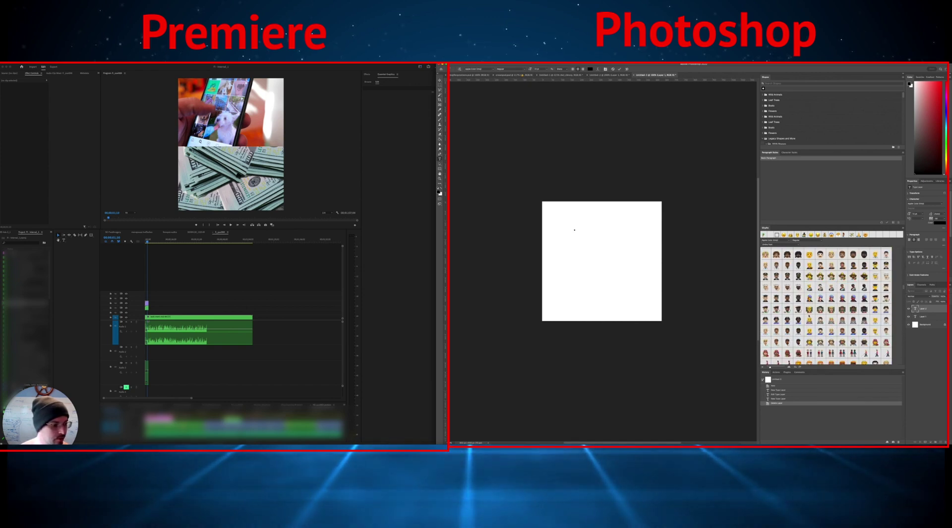
scroll(804, 292, "down", 10)
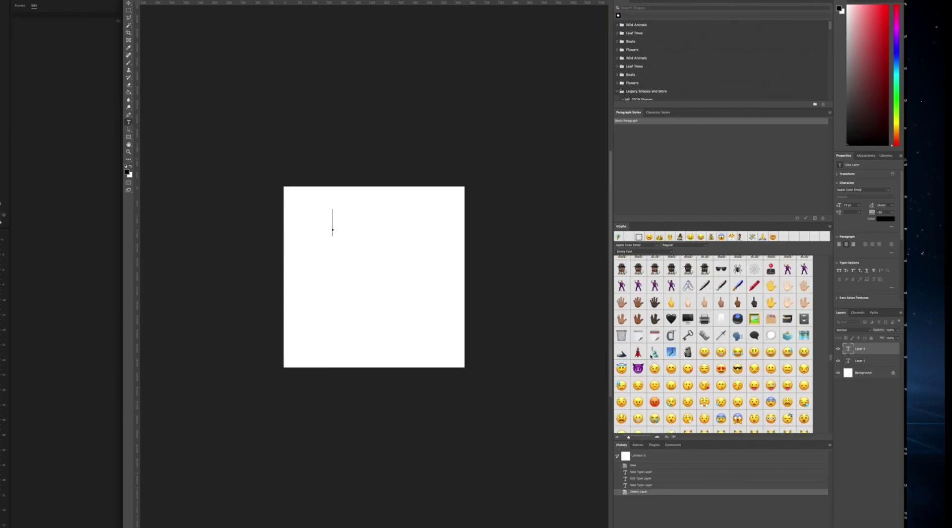
scroll(714, 344, "down", 8)
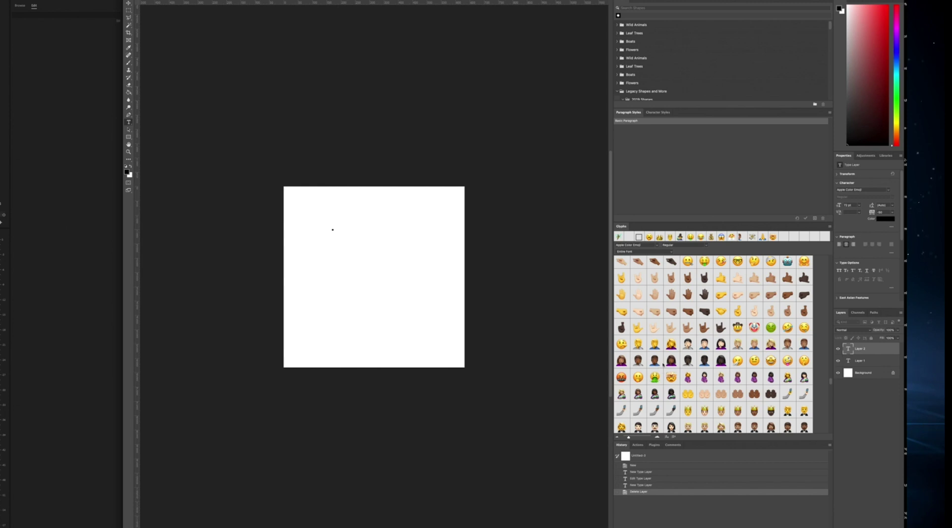
scroll(743, 327, "down", 10)
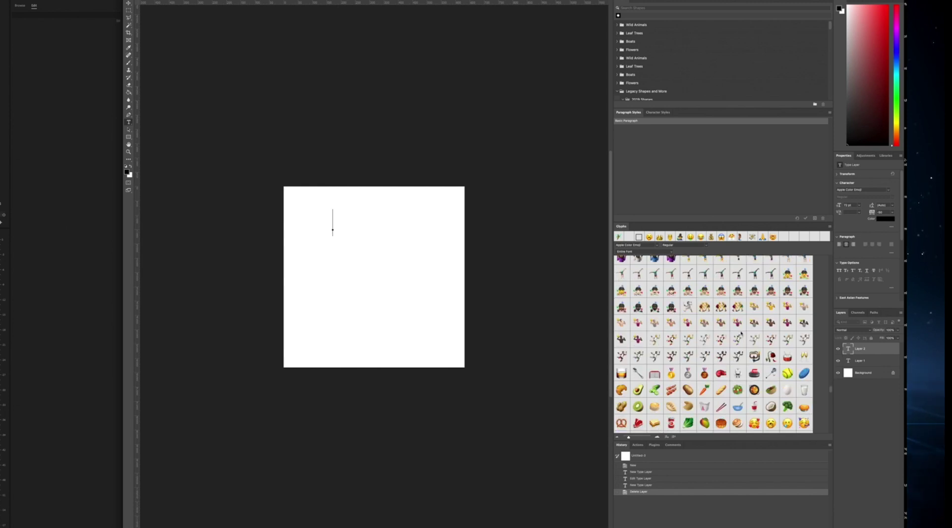
- Insert the orange heart emoji glyph into the empty text layer
scroll(676, 324, "down", 10)
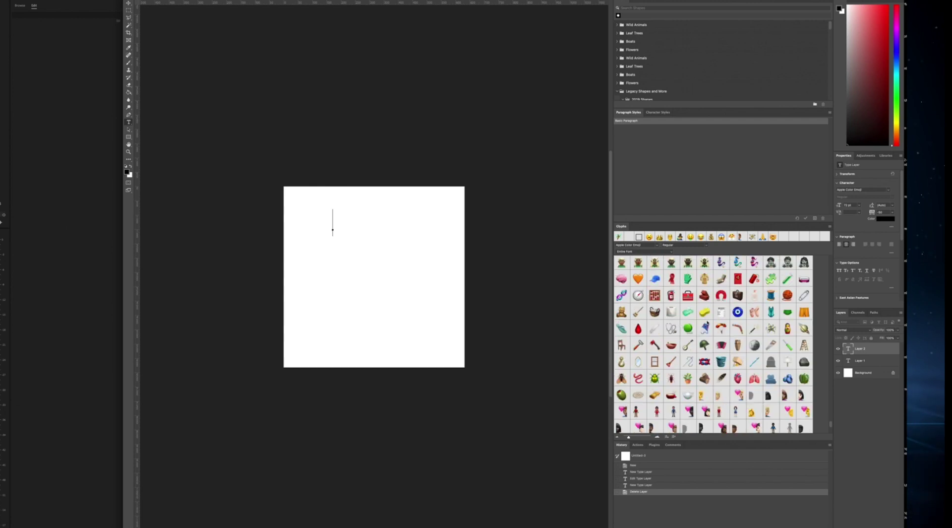
scroll(657, 266, "down", 1)
left_click(634, 268)
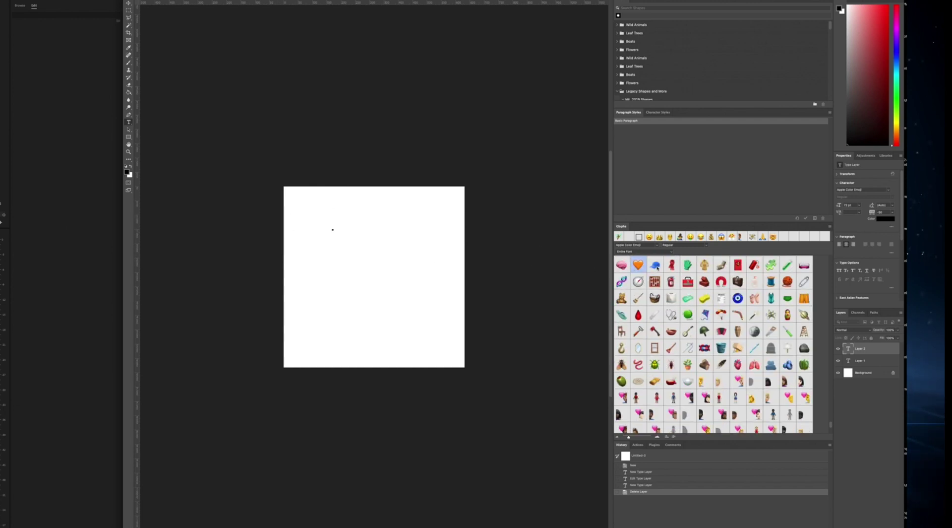
double_click(639, 265)
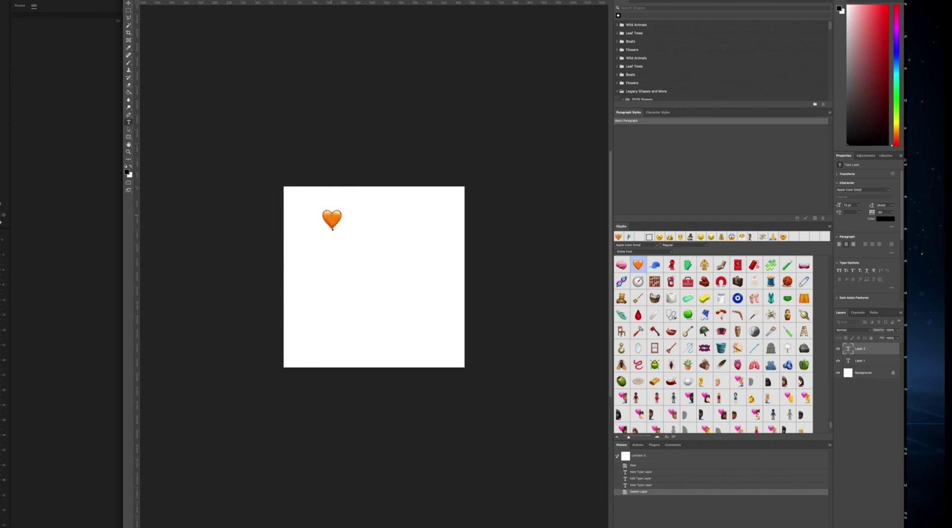
- Find the eggplant emoji among the glyphs and insert it after the orange heart
scroll(776, 293, "down", 5)
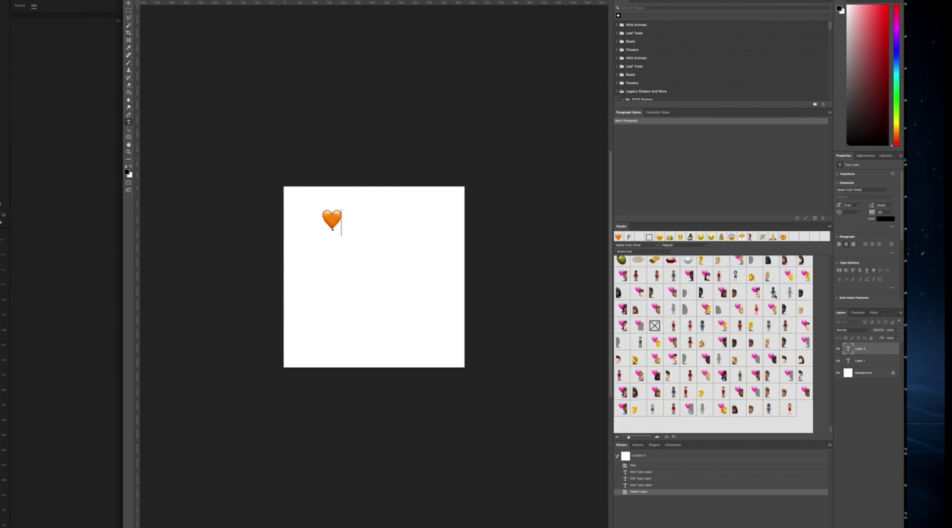
scroll(764, 331, "down", 10)
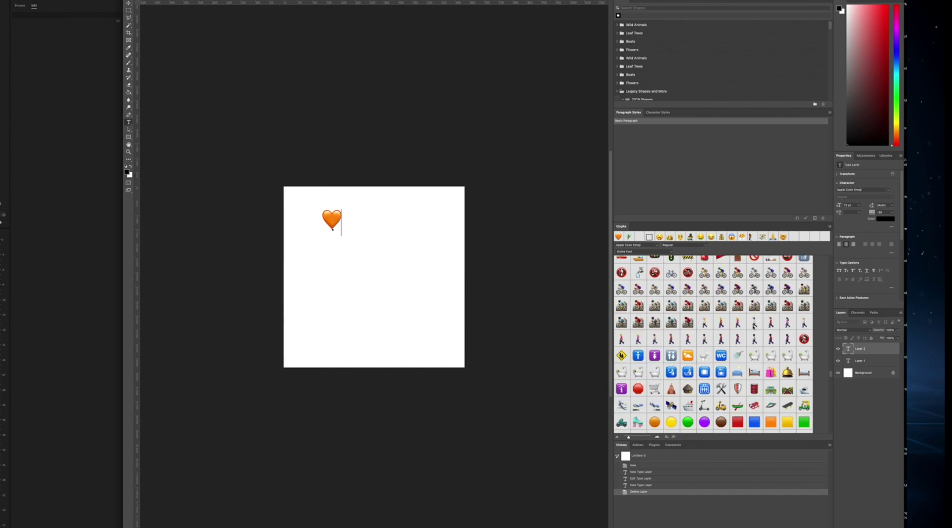
scroll(724, 396, "up", 10)
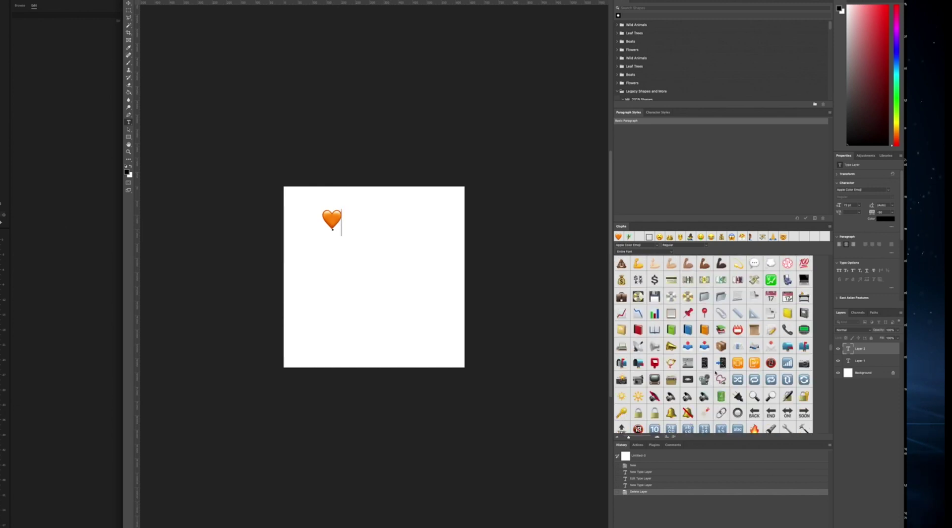
scroll(715, 374, "down", 7)
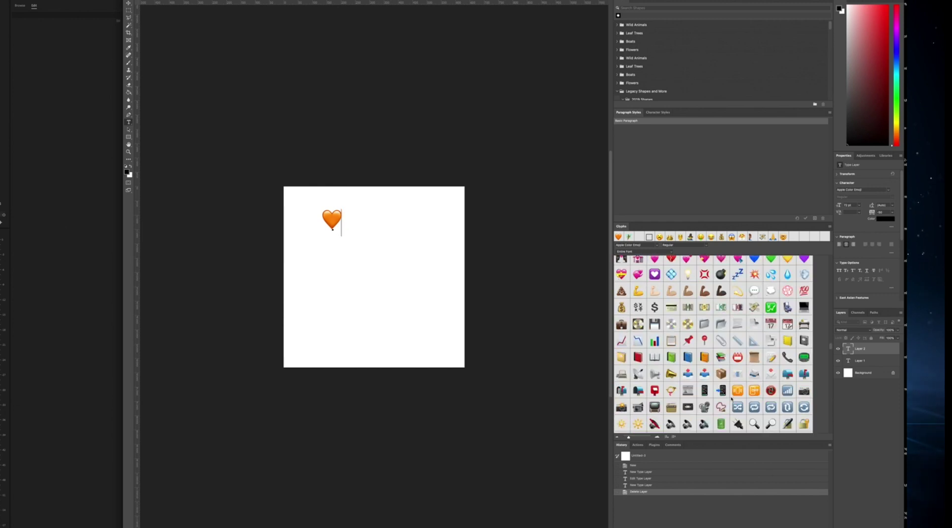
scroll(634, 365, "up", 10)
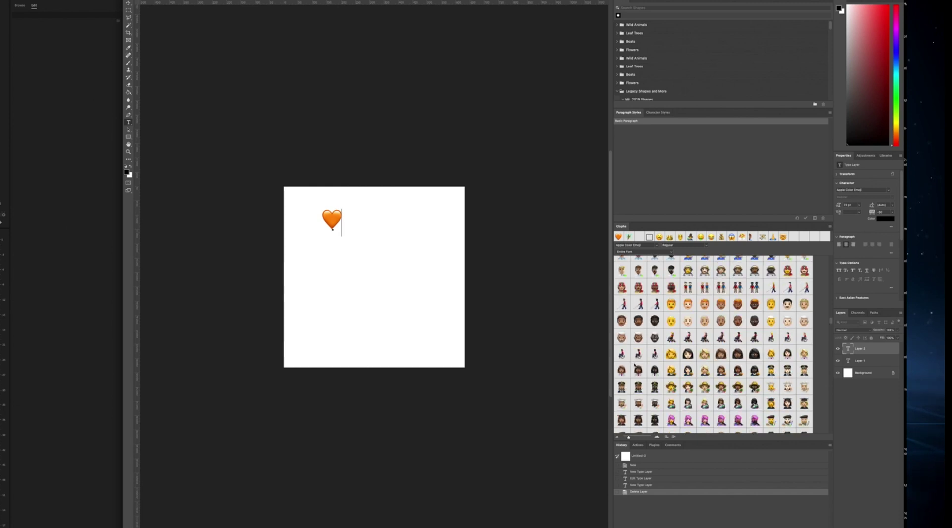
scroll(713, 344, "down", 10)
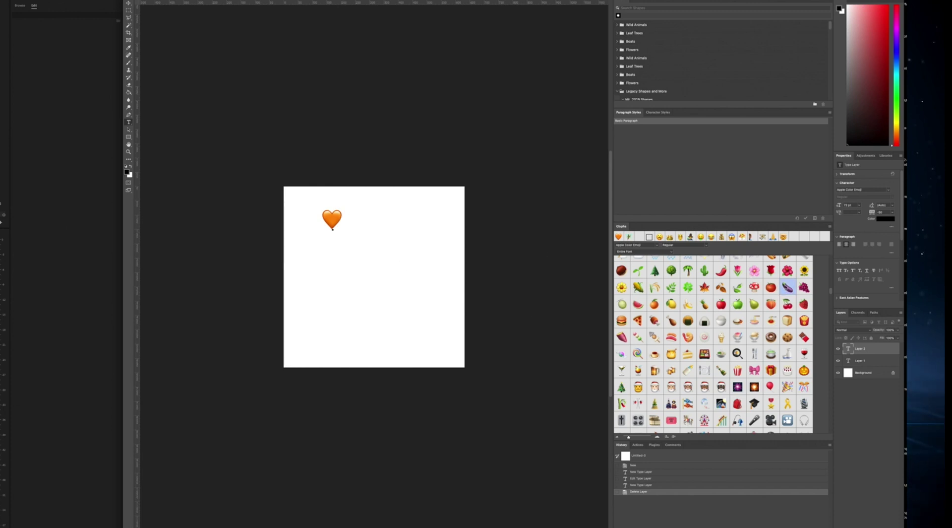
double_click(787, 287)
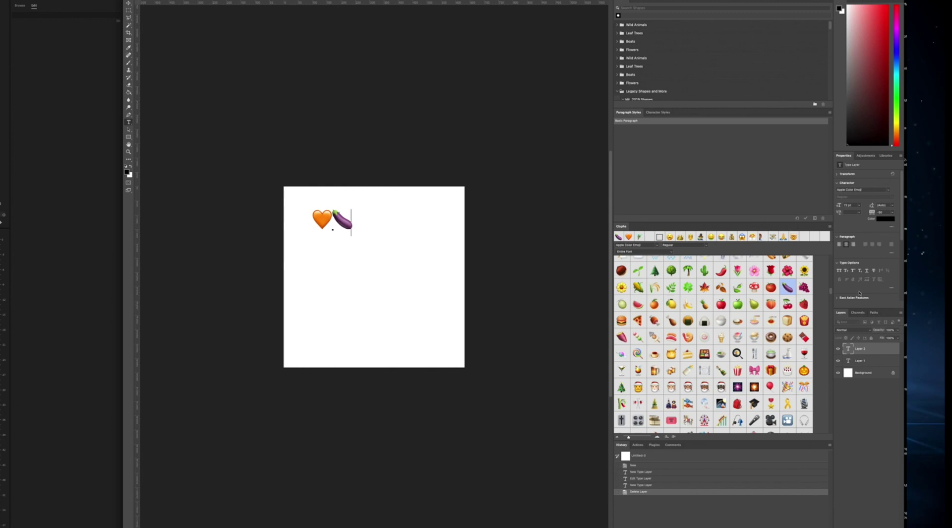
- Find the red mushroom emoji among the glyphs and insert it after the eggplant
scroll(757, 356, "up", 10)
scroll(757, 356, "down", 15)
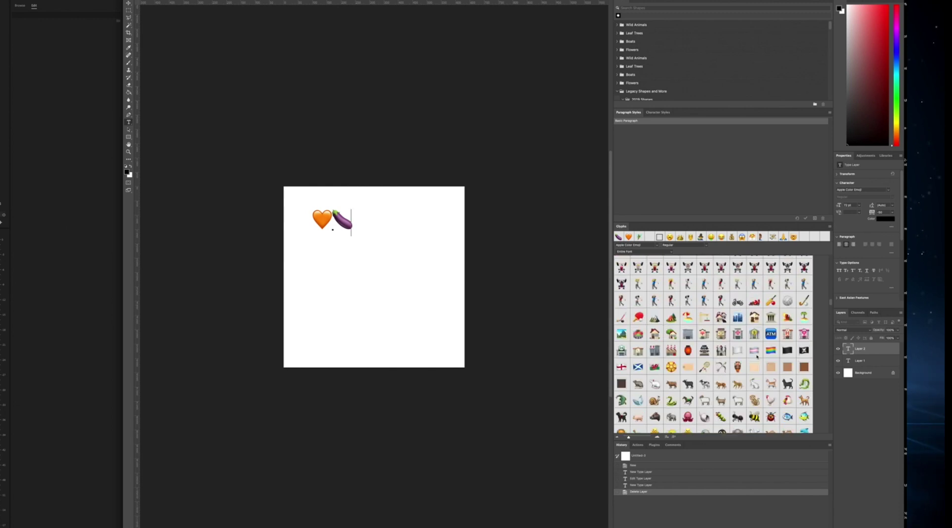
scroll(756, 356, "down", 3)
scroll(756, 353, "up", 15)
scroll(756, 349, "down", 8)
double_click(754, 317)
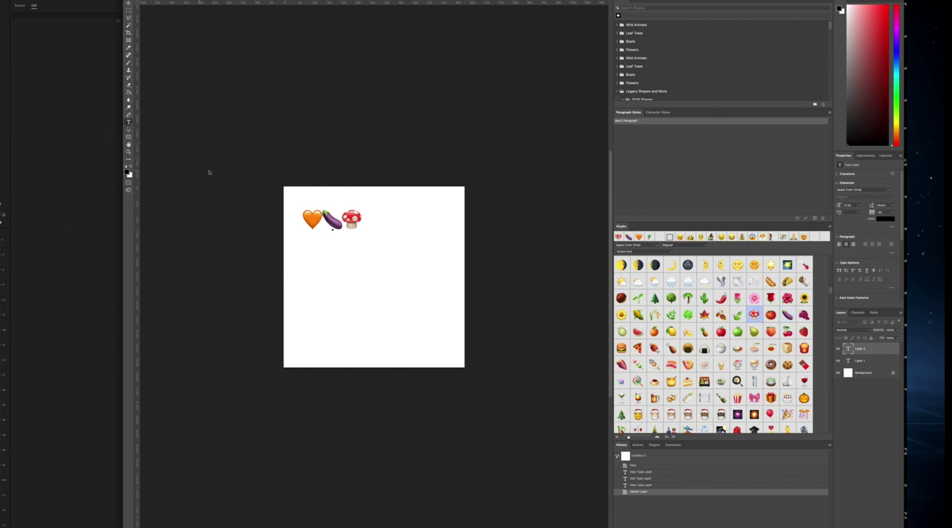
- Commit the three-emoji text and hide the white Background layer to make the canvas transparent
left_click_drag(301, 220, 391, 215)
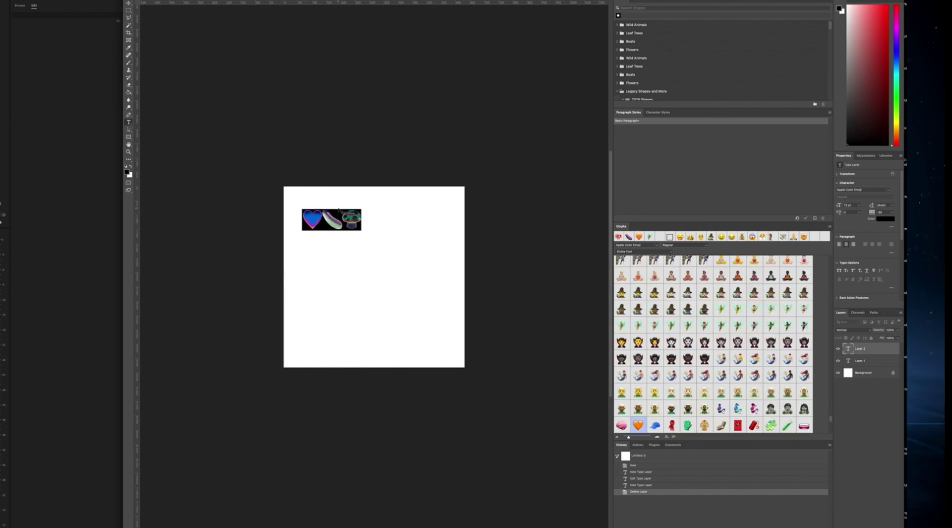
key("super+Return")
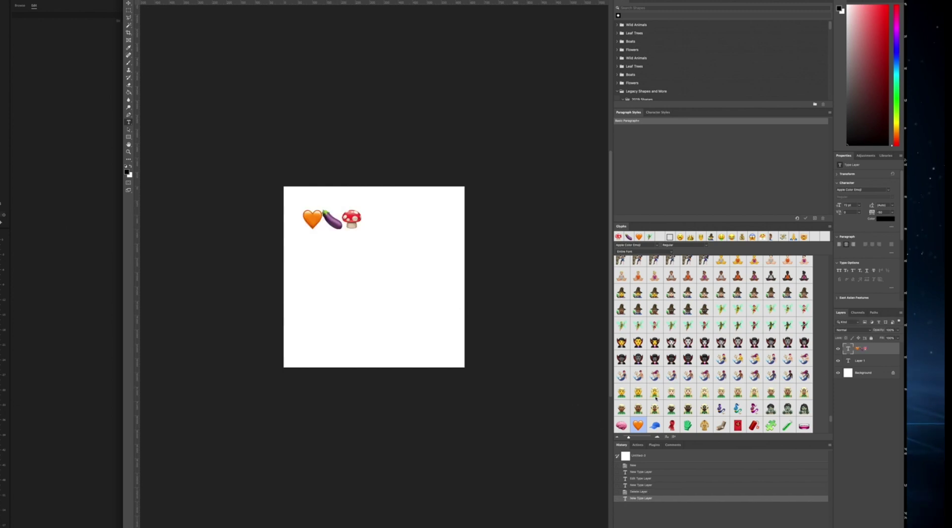
left_click(839, 372)
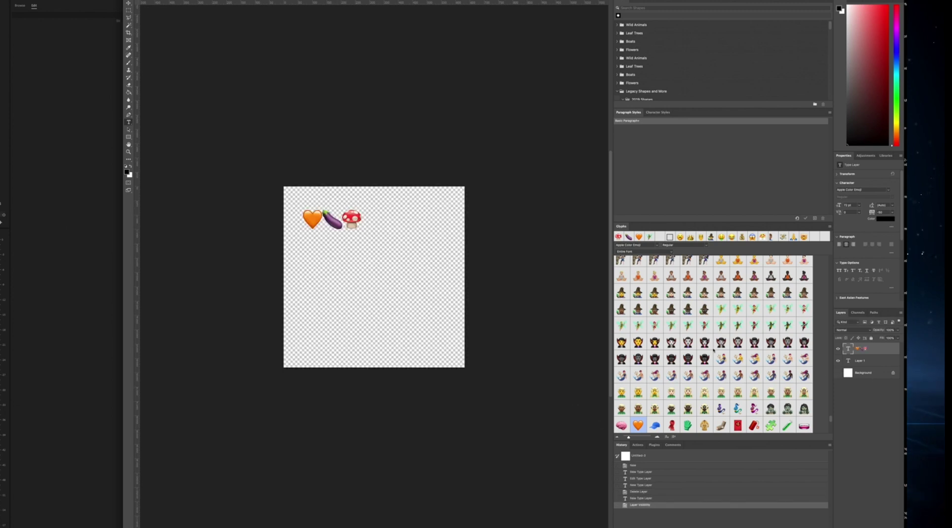
- Scale the emoji text layer up to about twice its size and move it toward the middle of the canvas
left_click(129, 3)
left_click_drag(338, 239, 299, 210)
key("Return")
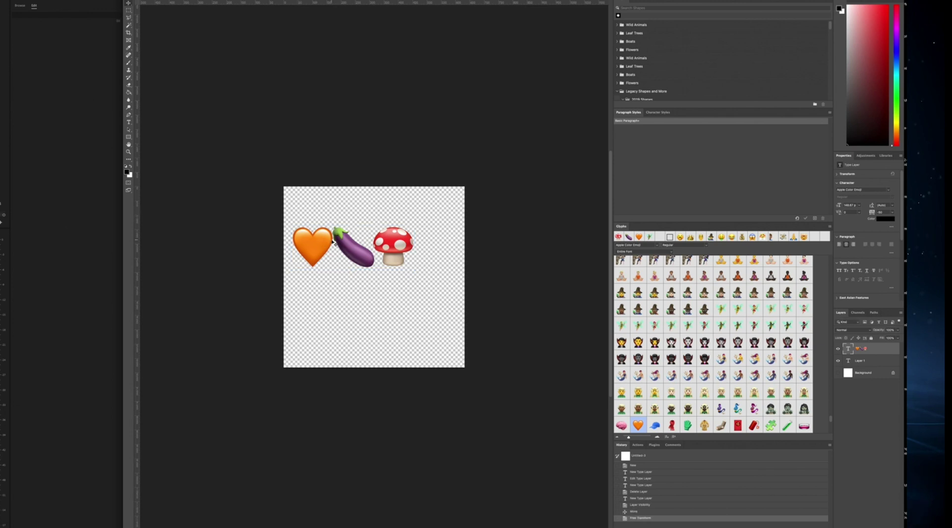
left_click_drag(333, 241, 359, 251)
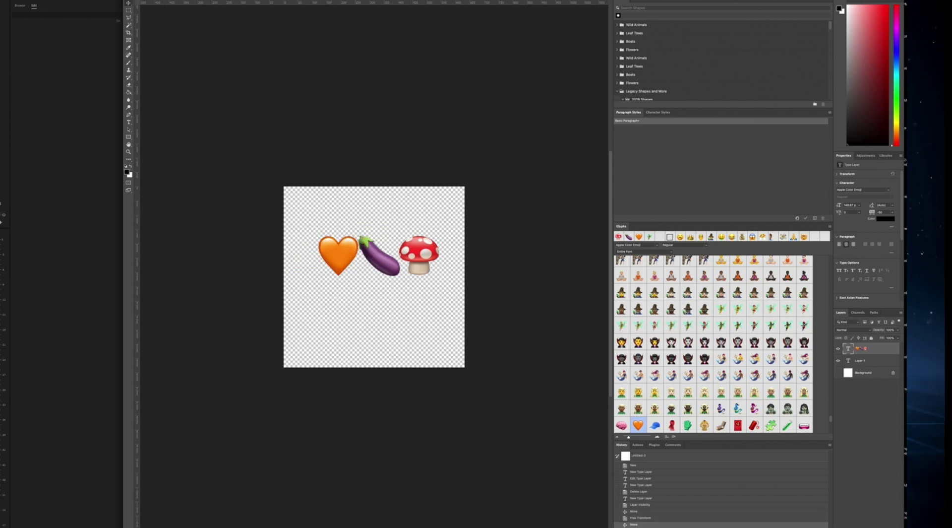
- Save the emoji document under the name EmojiforPremiere
key("i")
key("Return")
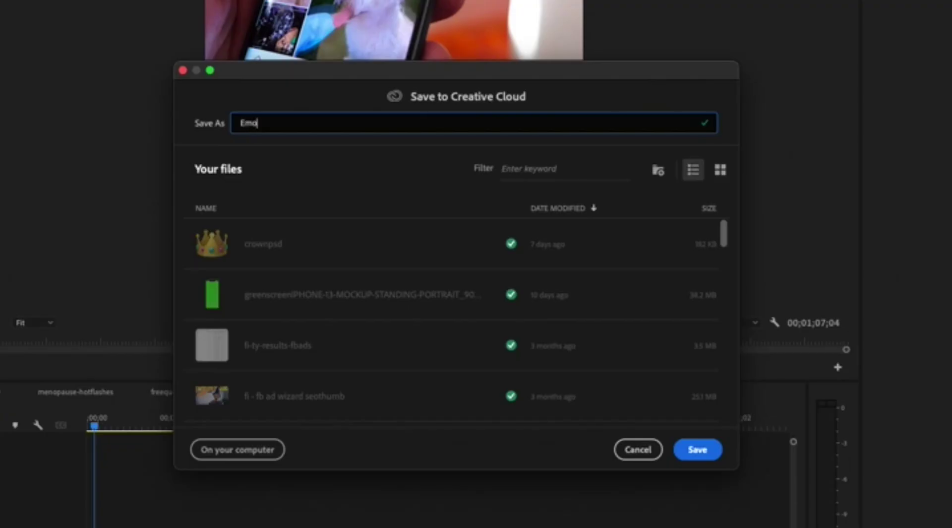
type("jiforPremiere")
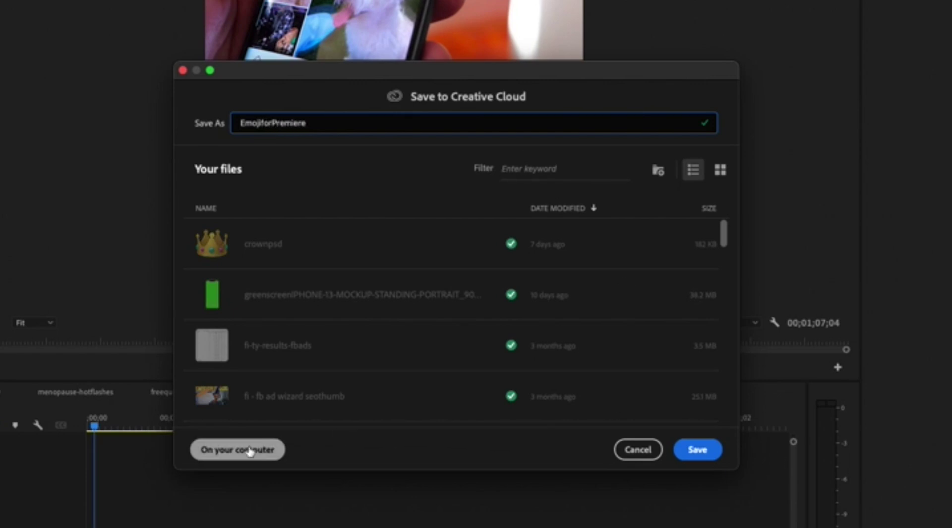
key("Return")
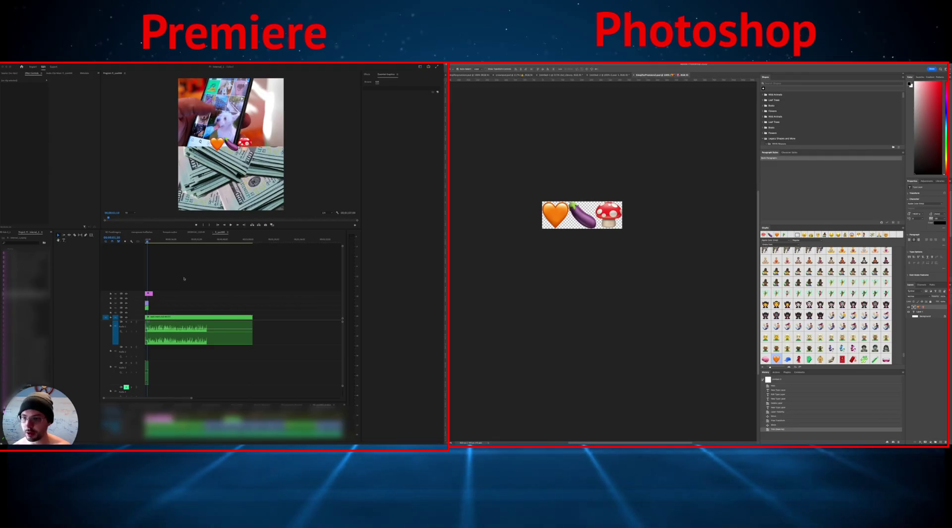
- Switch to Premiere and move the emoji clip down one video track so it sits directly above the other clips
left_click(185, 277)
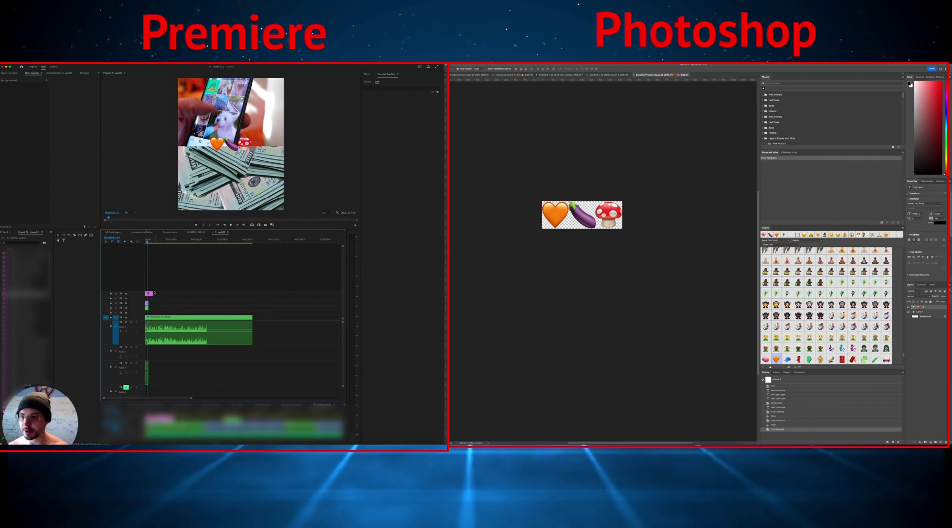
left_click(149, 293)
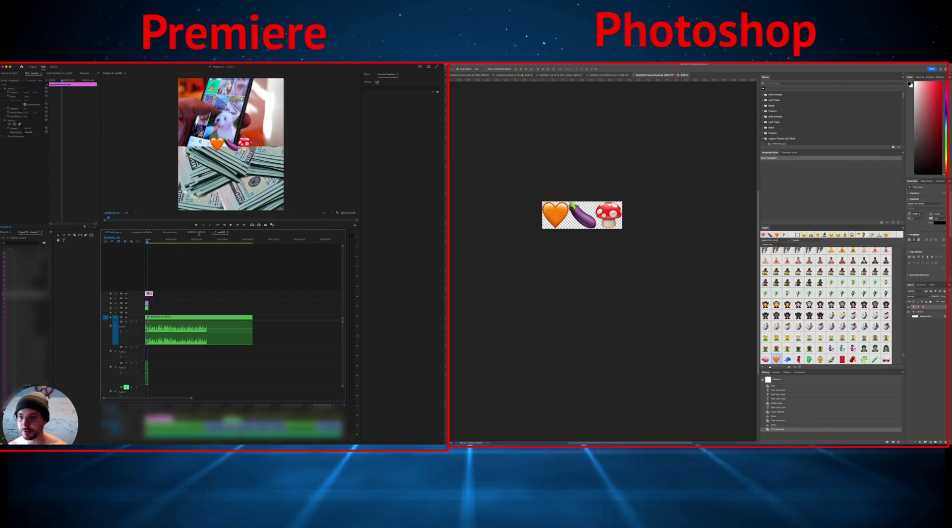
left_click_drag(149, 293, 149, 298)
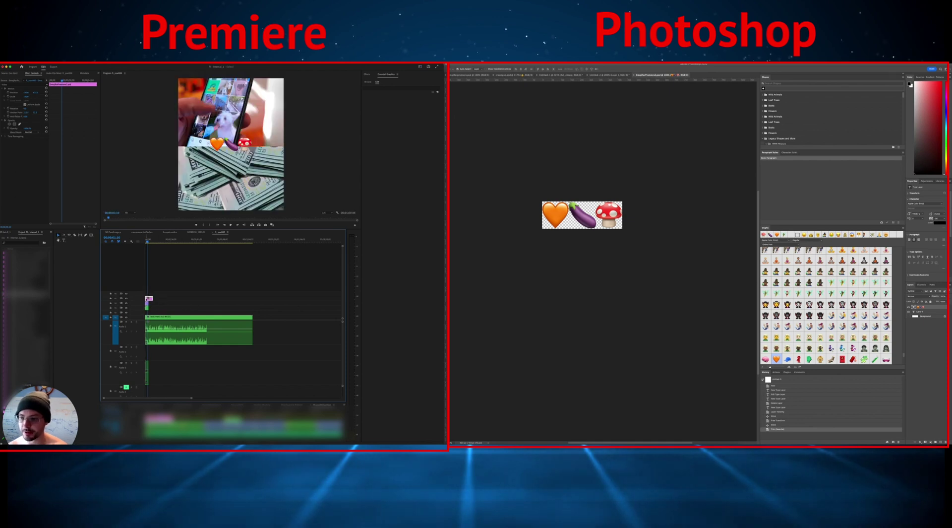
left_click(146, 299)
key("shift+4")
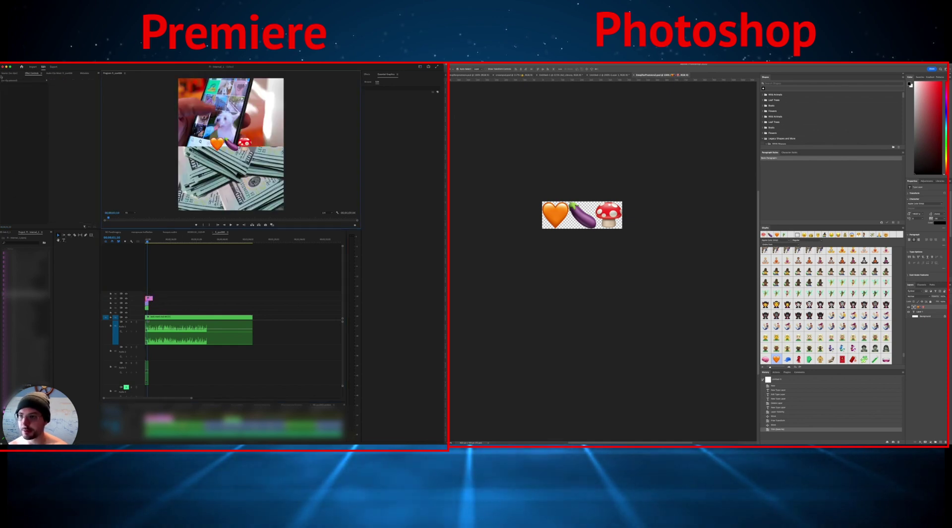
- Scale up the emoji clip until the three emojis span most of the video frame's width
left_click(149, 298)
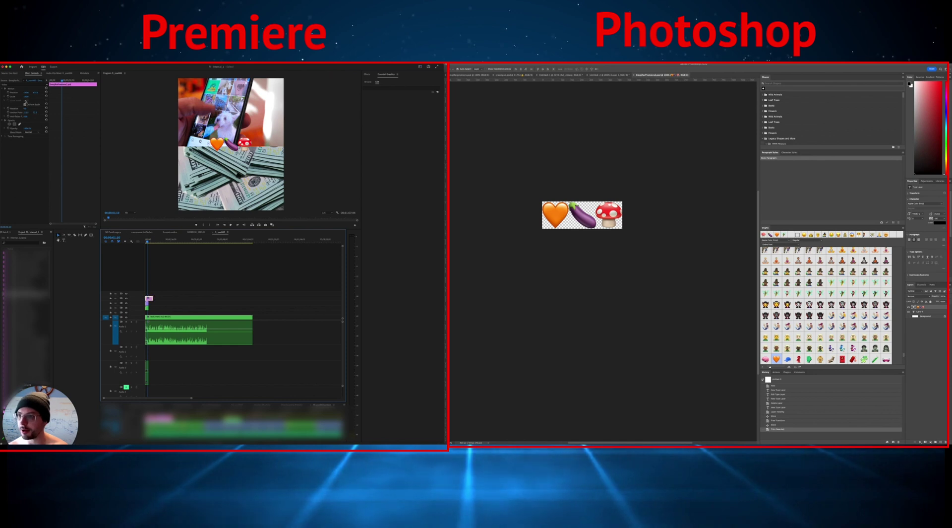
left_click_drag(26, 97, 40, 96)
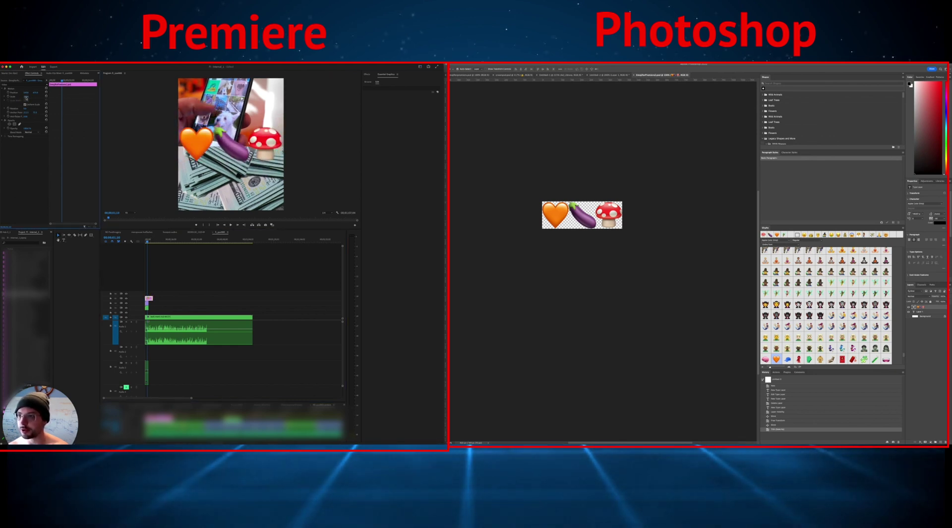
left_click_drag(26, 97, 26, 96)
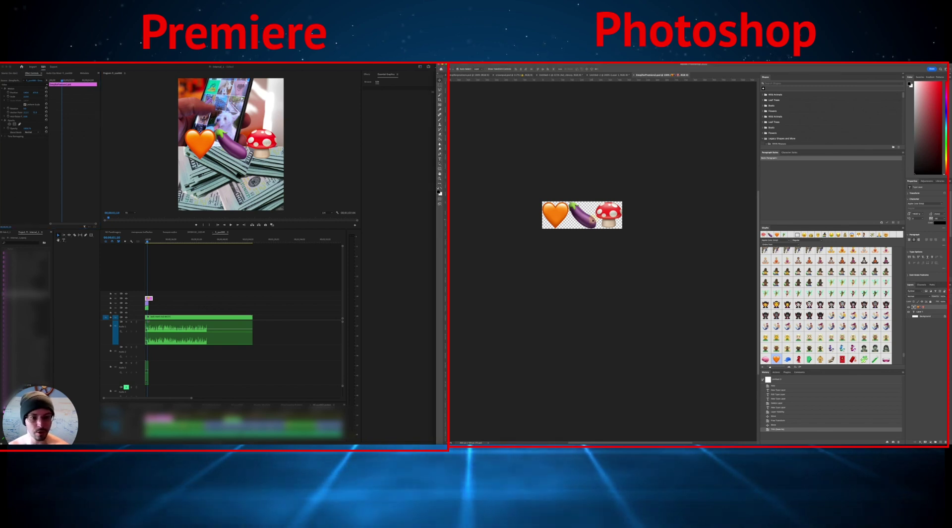
- Switch to Photoshop, replace the three emojis in the text layer with avocado, croissant and peanut glyphs, and commit the text
double_click(592, 220)
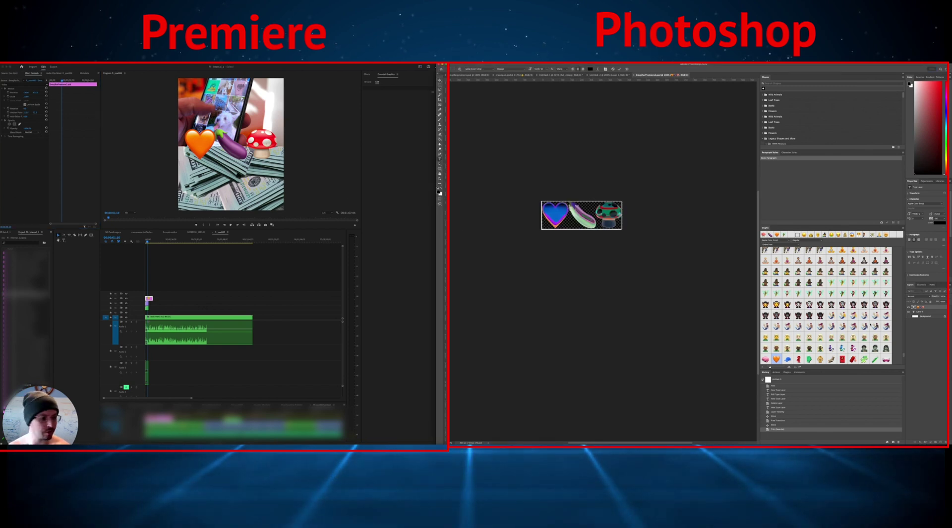
scroll(870, 324, "down", 10)
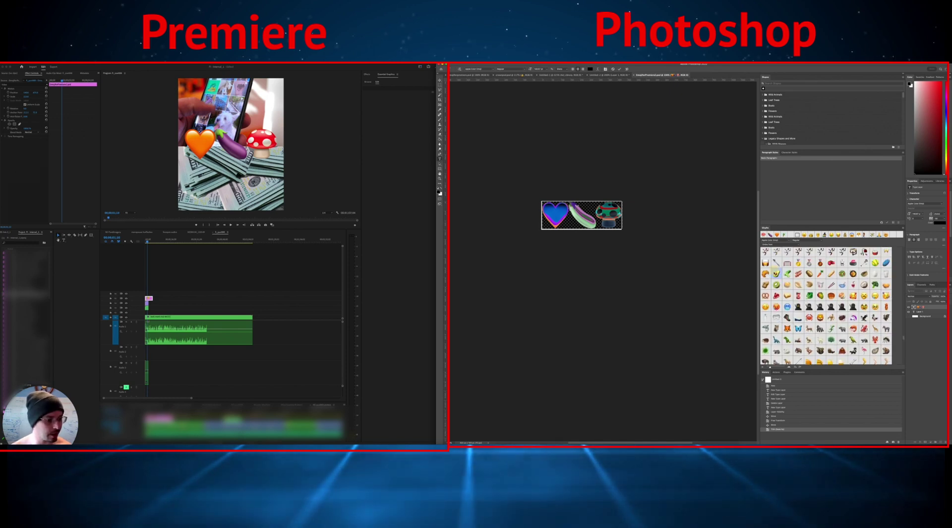
double_click(767, 276)
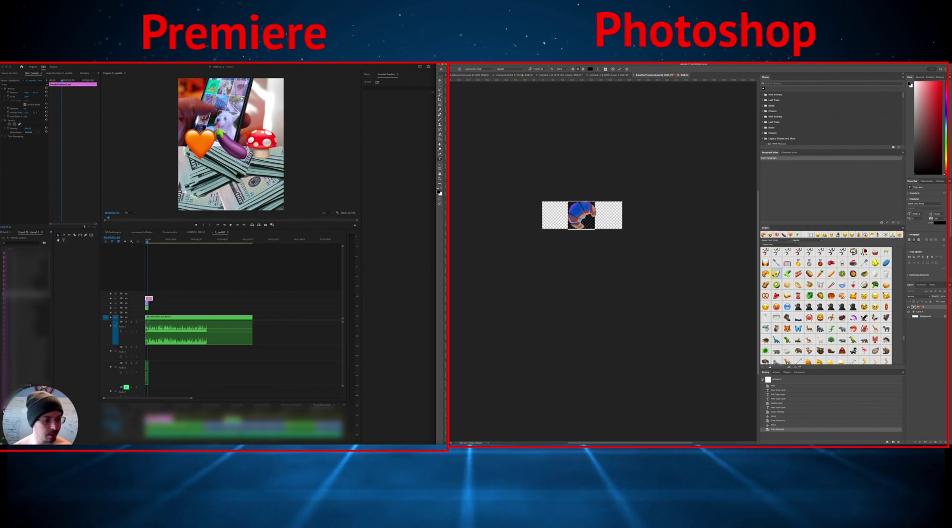
double_click(777, 274)
double_click(765, 273)
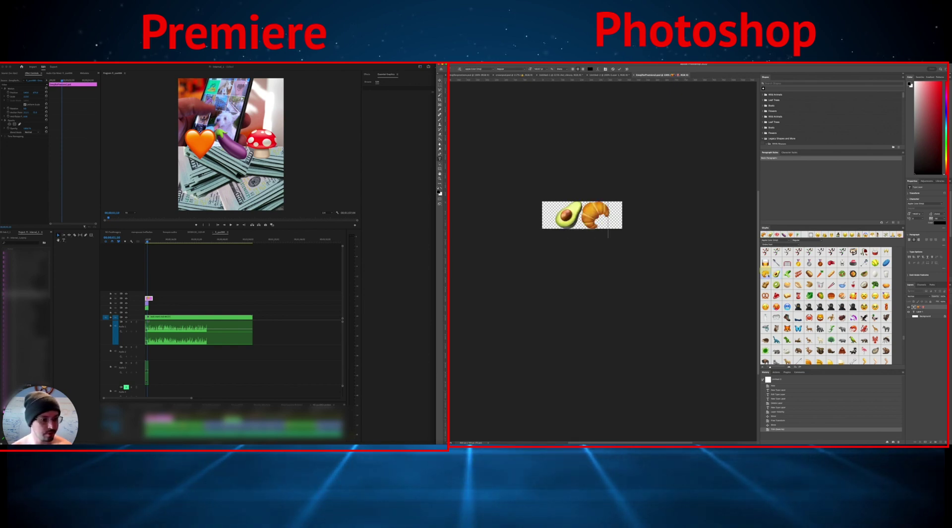
double_click(766, 284)
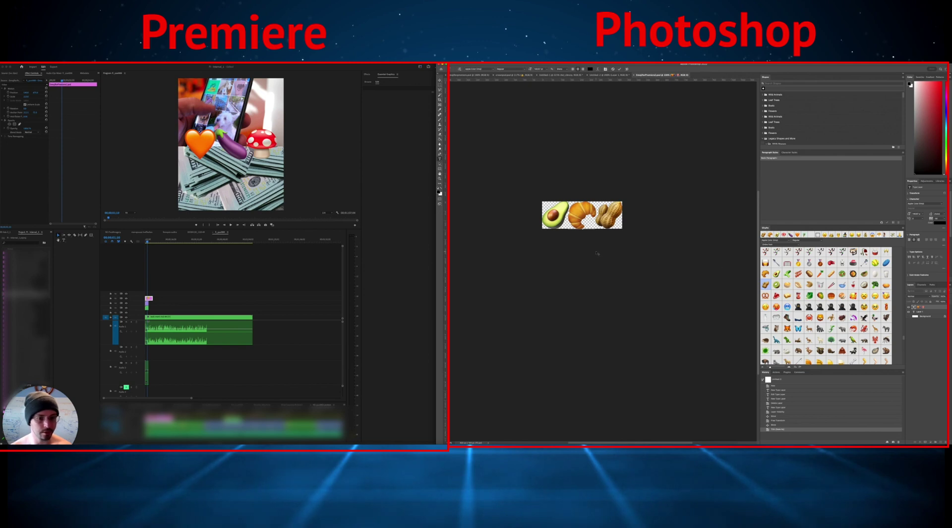
key("super+Return")
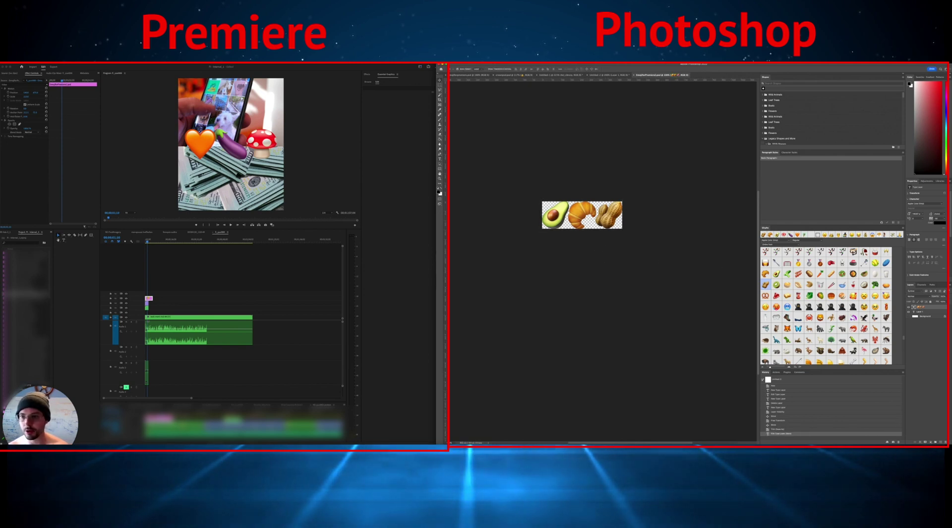
- Switch to Premiere and examine the updated emoji clip on the timeline and in the program preview
left_click(168, 275)
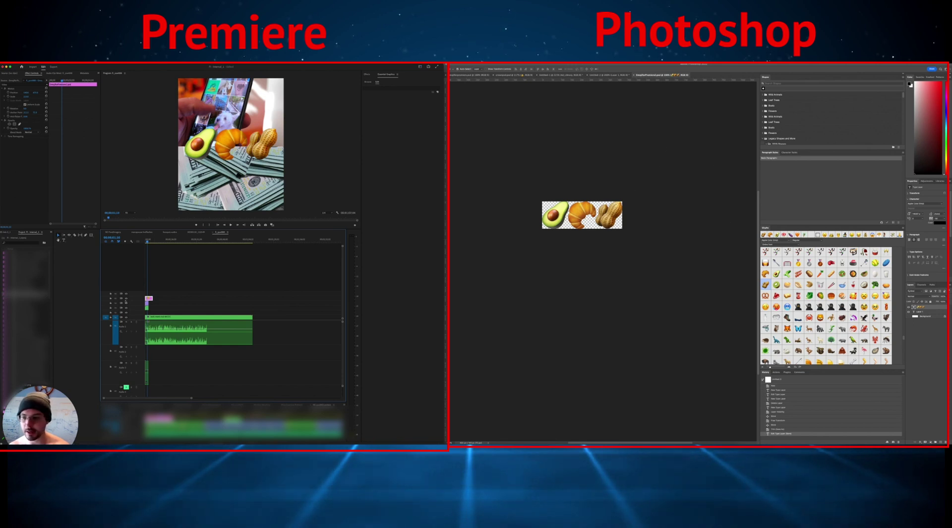
left_click(185, 282)
left_click(147, 298)
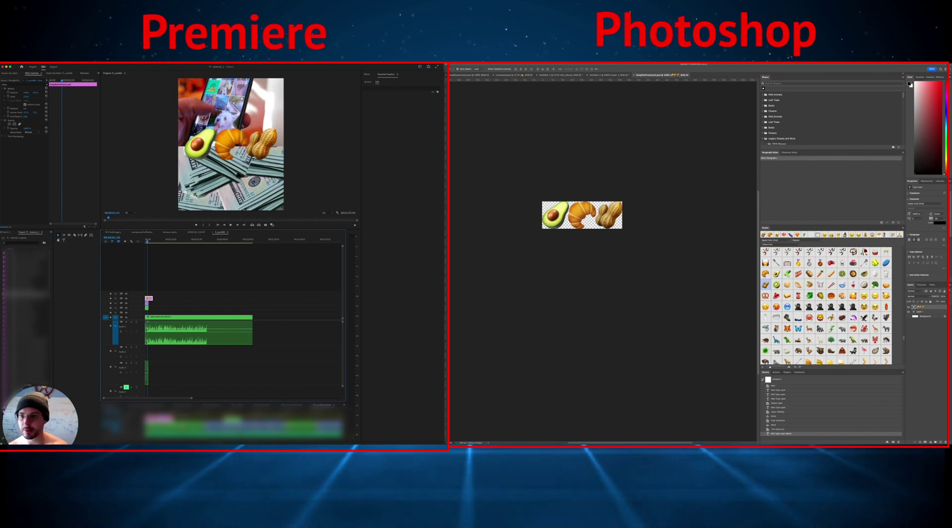
left_click(242, 126)
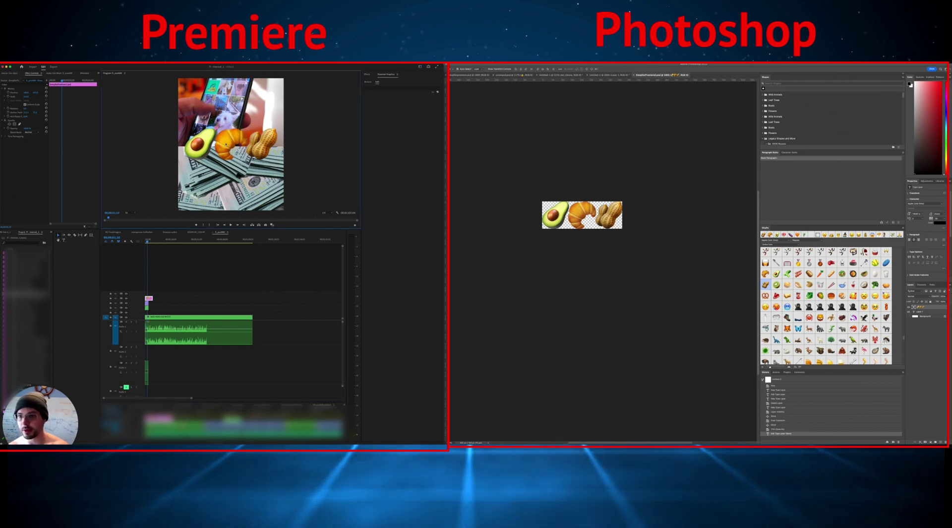
left_click(170, 285)
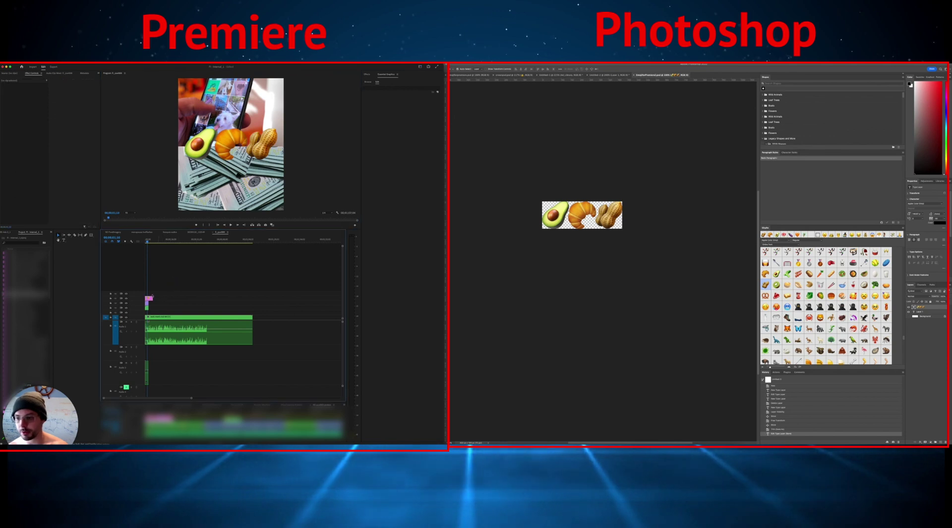
- Rotate the emoji clip to a steep diagonal, shift it toward the frame's upper left and enlarge it so the croissant and avocado dominate
left_click(151, 298)
left_click(230, 139)
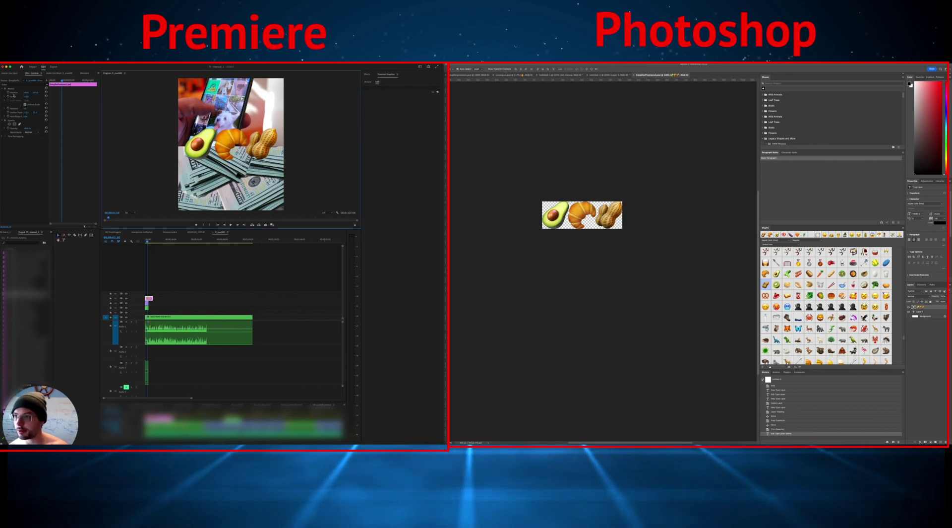
mouse_move(23, 98)
left_mouse_down()
mouse_move(26, 106)
mouse_move(33, 86)
mouse_move(35, 105)
mouse_move(27, 97)
mouse_move(44, 101)
mouse_move(26, 93)
mouse_move(18, 113)
left_mouse_up()
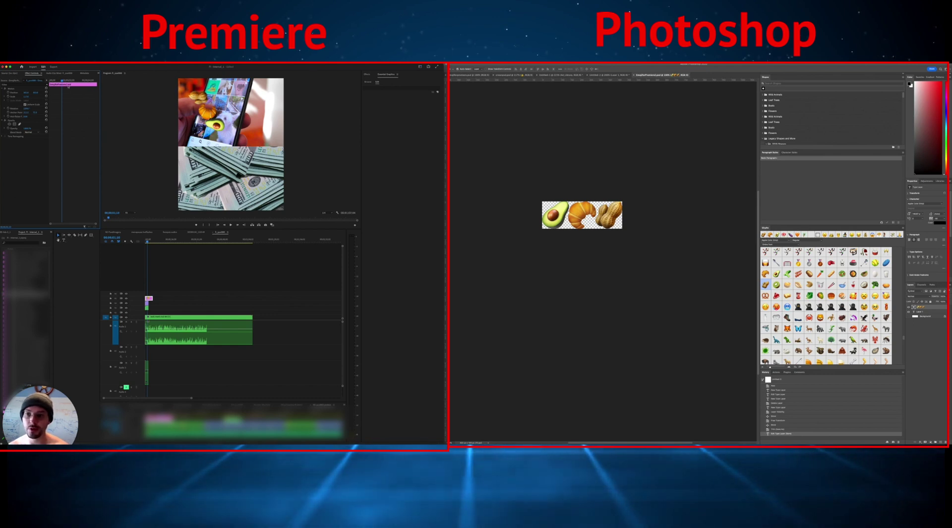
mouse_move(25, 97)
left_mouse_down()
mouse_move(44, 97)
mouse_move(26, 97)
left_mouse_up()
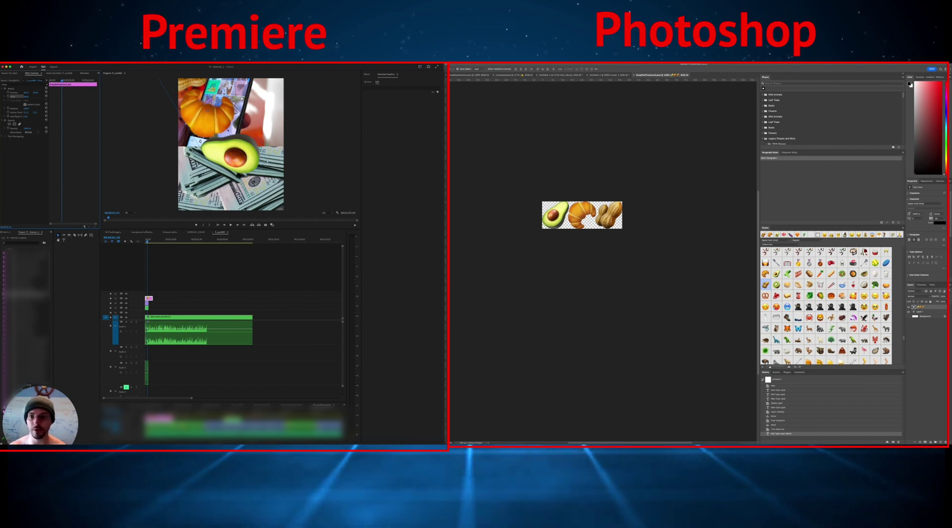
left_click(251, 282)
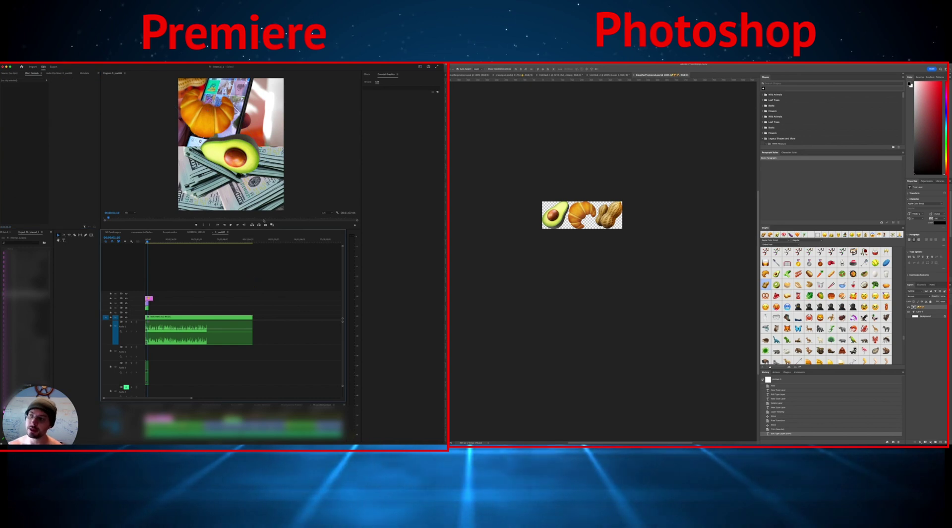